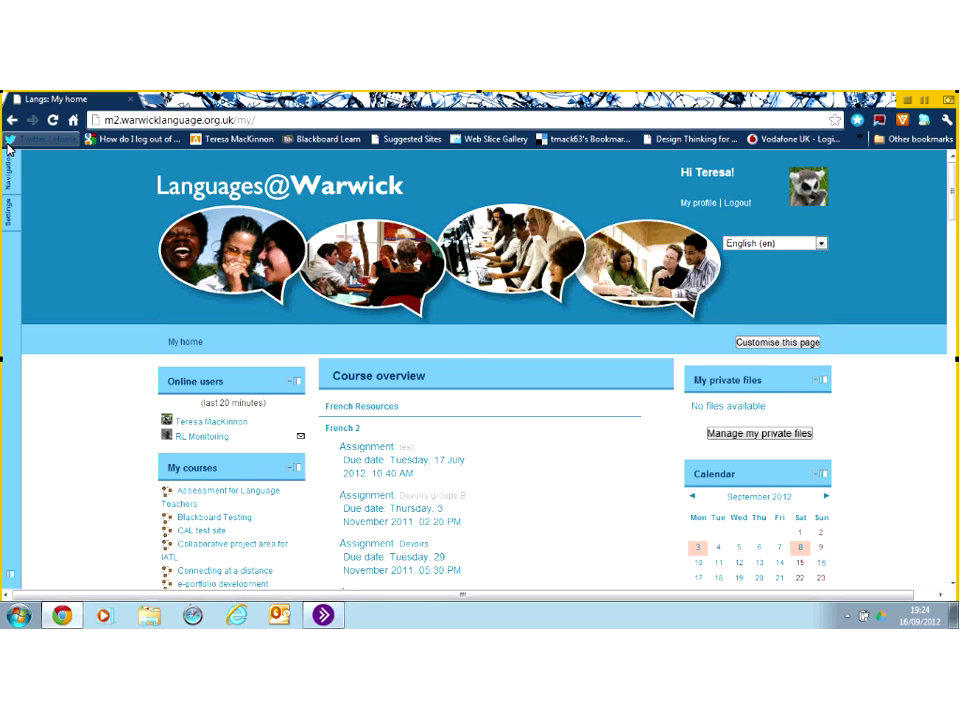
click(12, 192)
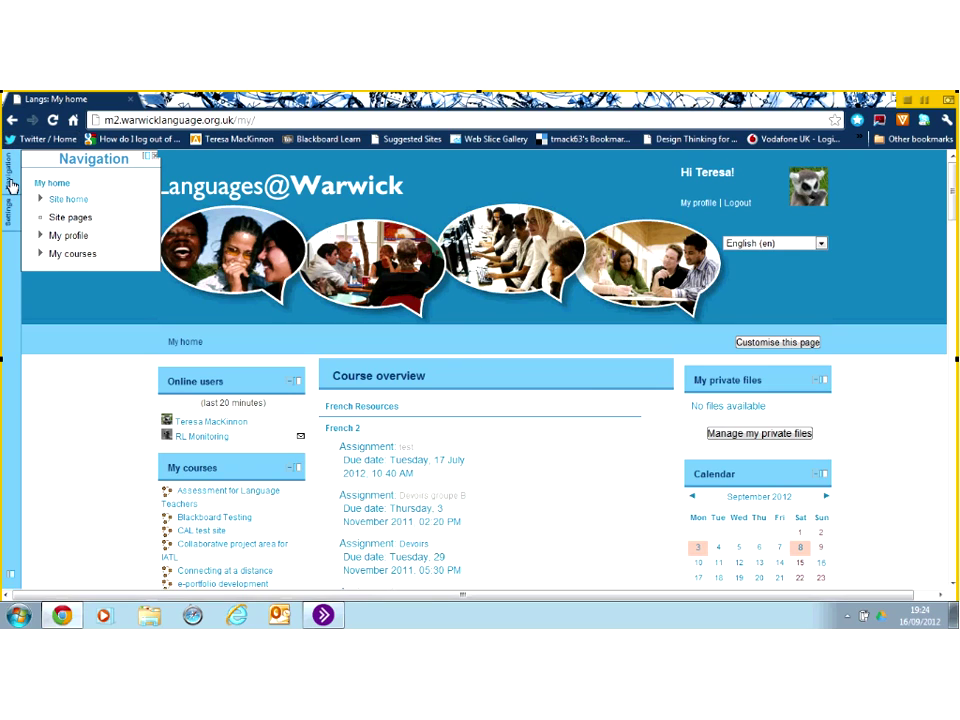
click(12, 205)
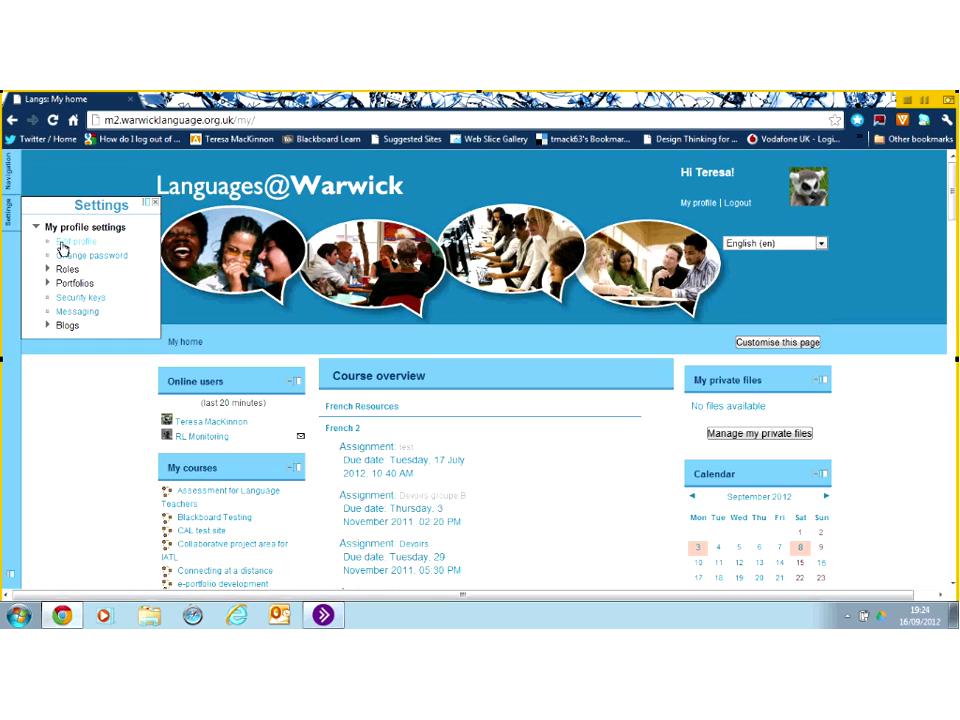
click(8, 187)
click(14, 205)
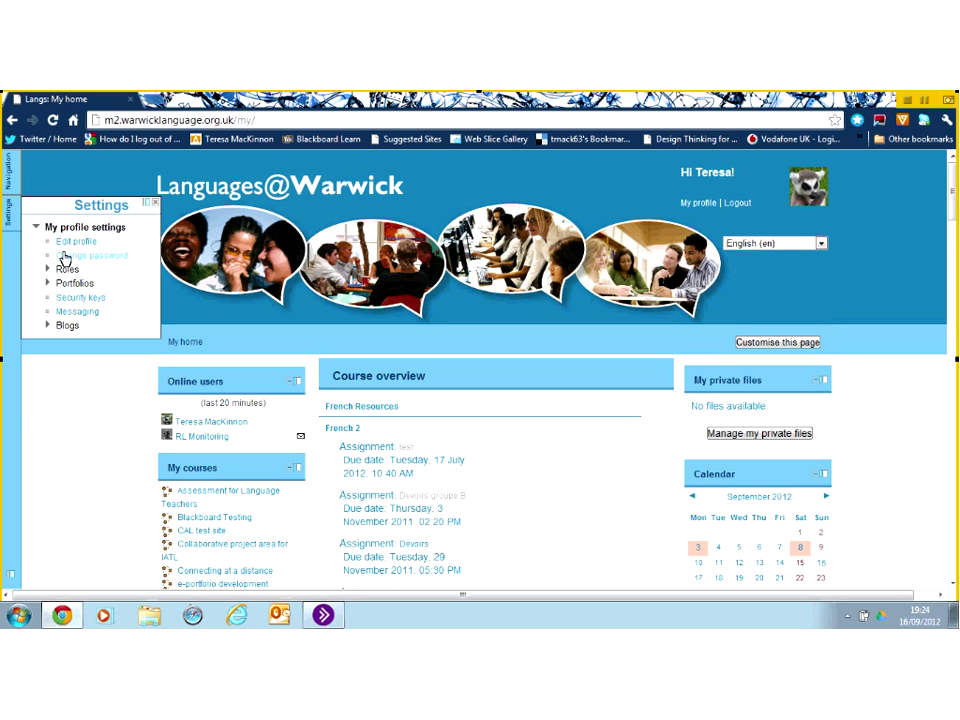
Step: Open the French Beginners course (FBA) from the enrolled courses and turn editing on
click(10, 180)
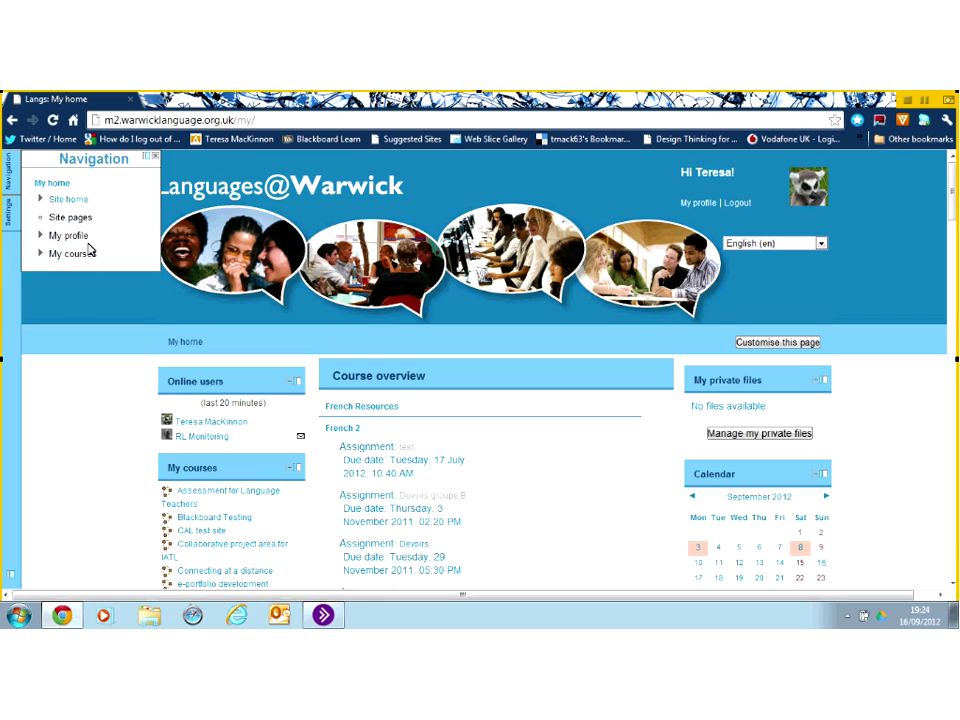
click(90, 254)
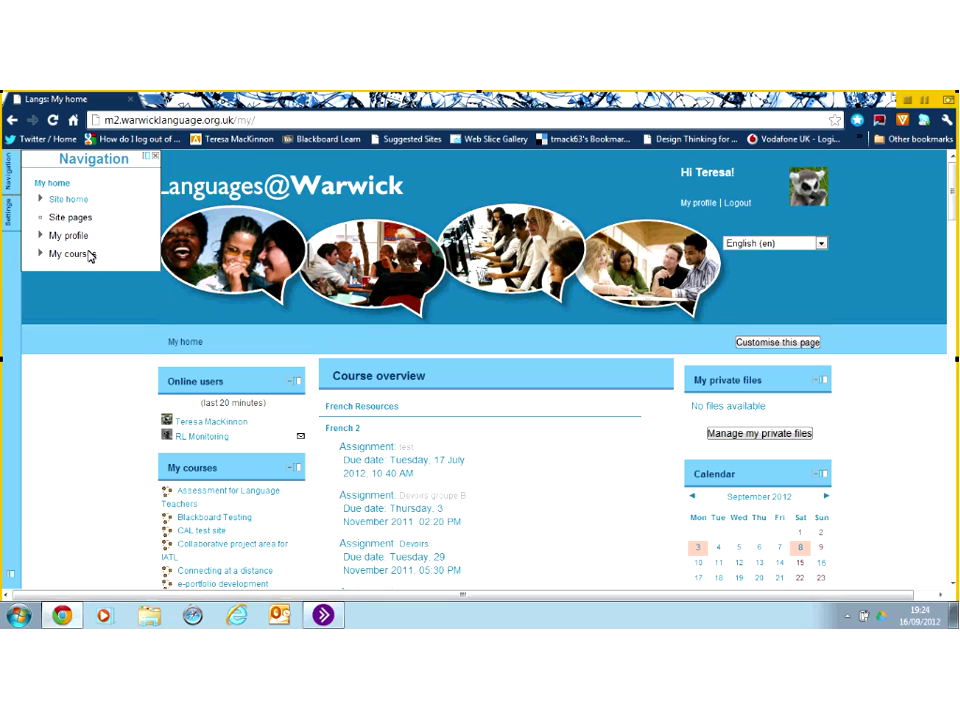
click(74, 338)
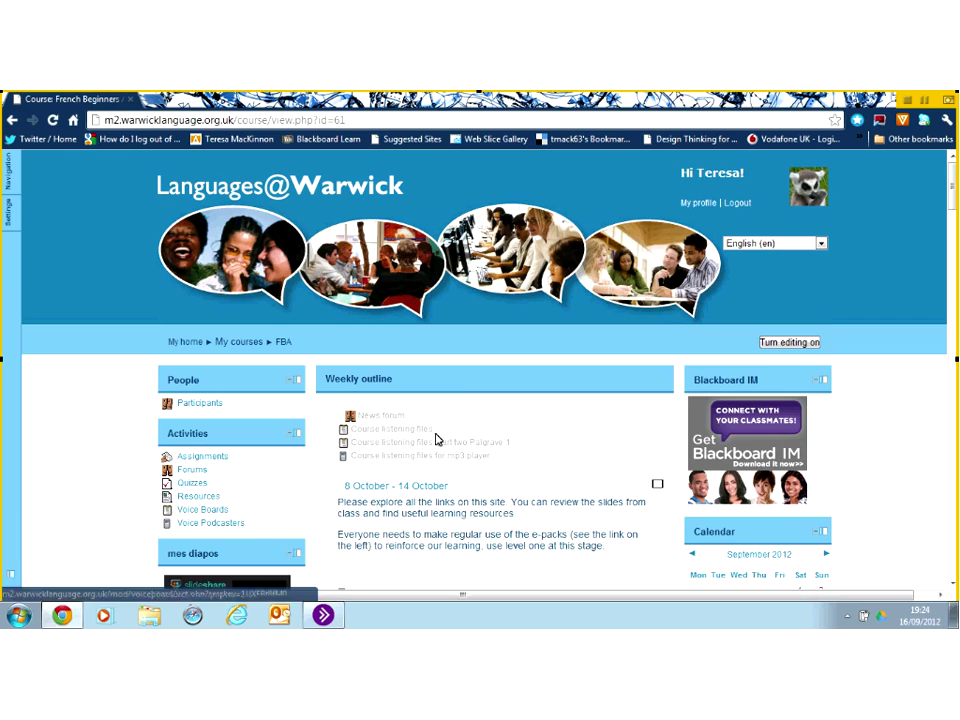
click(800, 342)
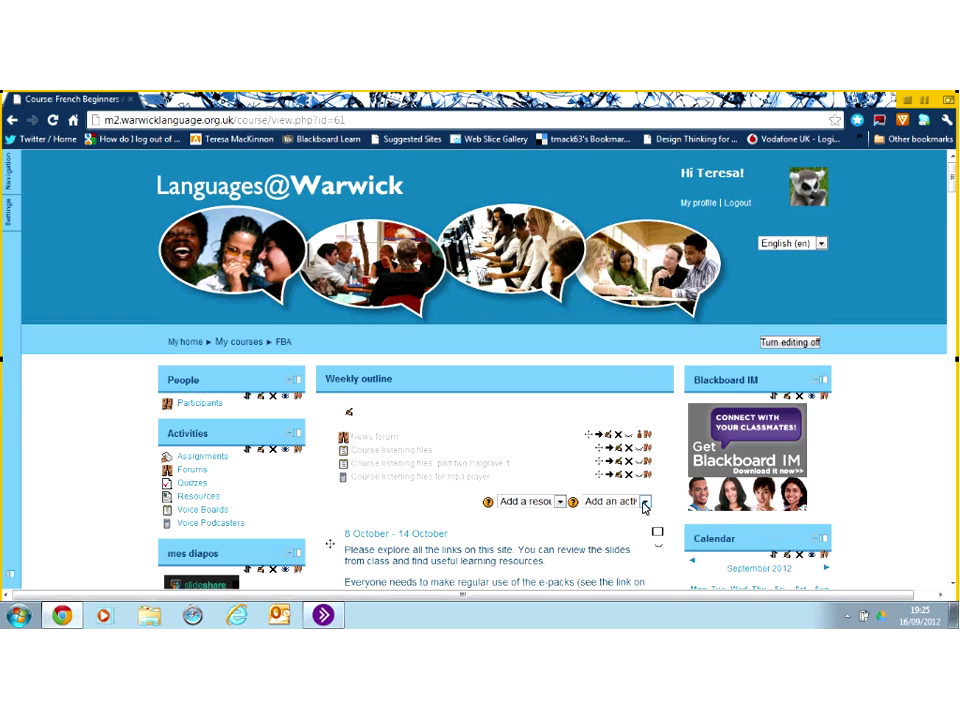
Step: Start adding a Forum activity to the general section above the first week of the course
click(645, 503)
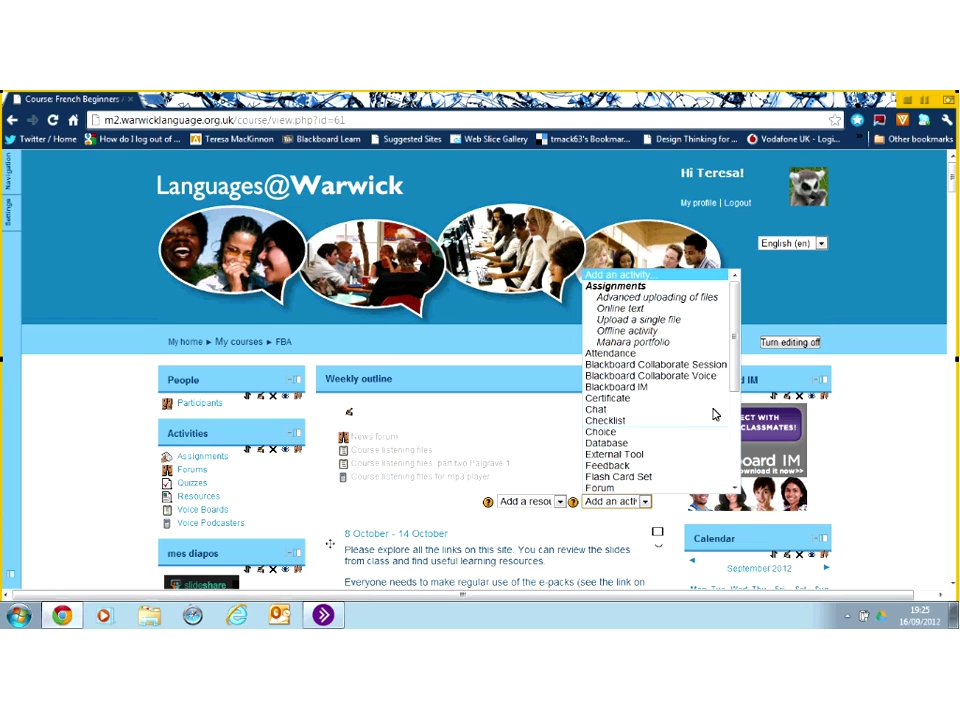
click(734, 490)
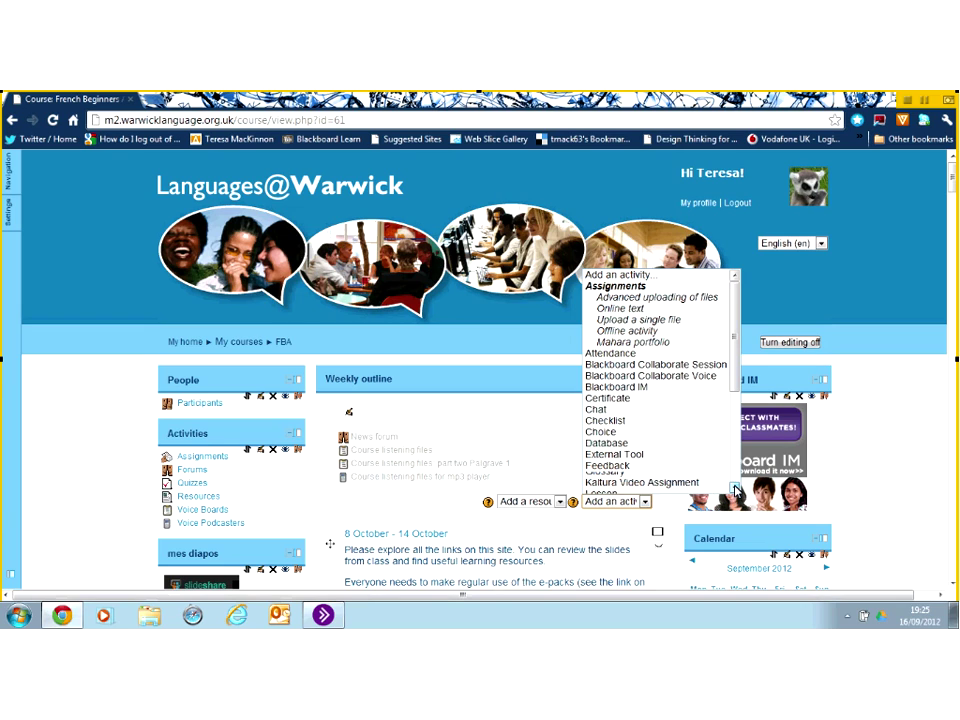
click(734, 490)
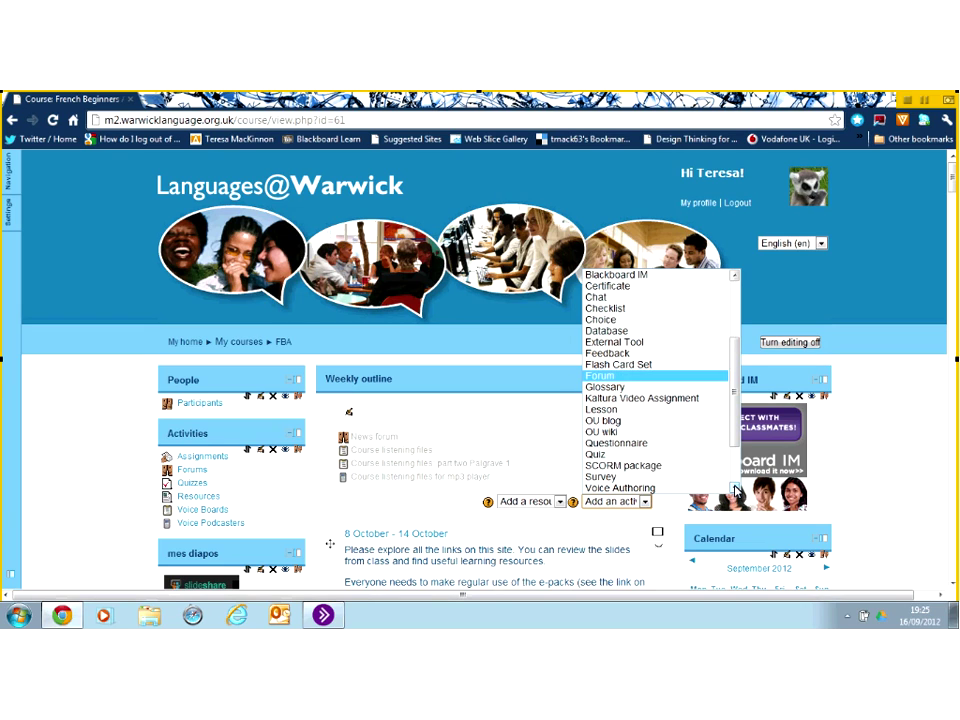
click(606, 376)
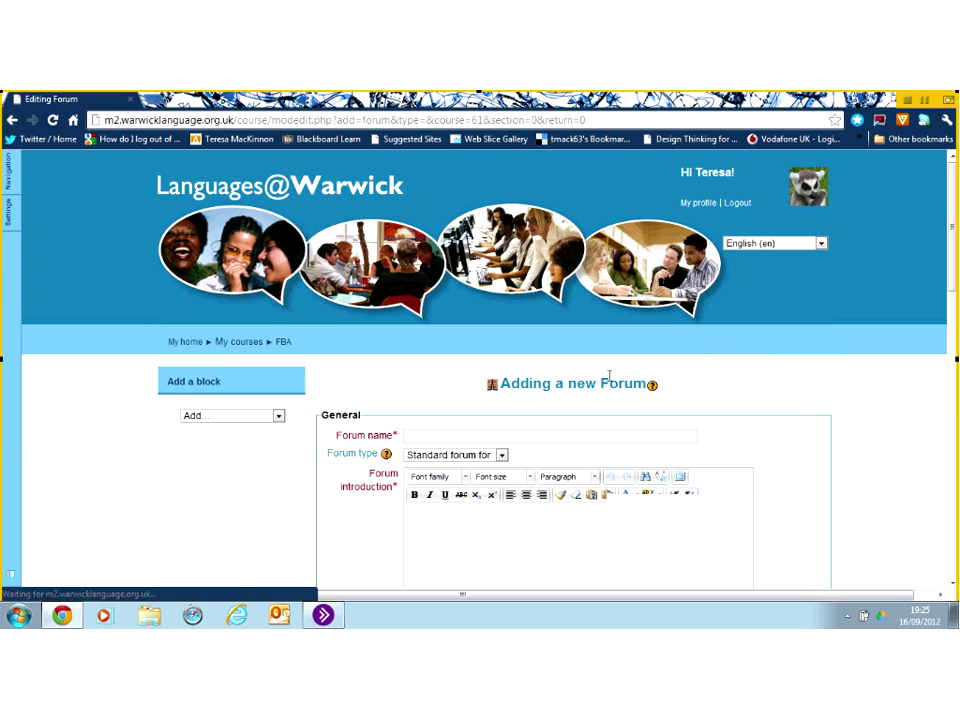
Step: Read the help on the available forum types in the new forum's settings and close it
click(953, 588)
click(953, 588)
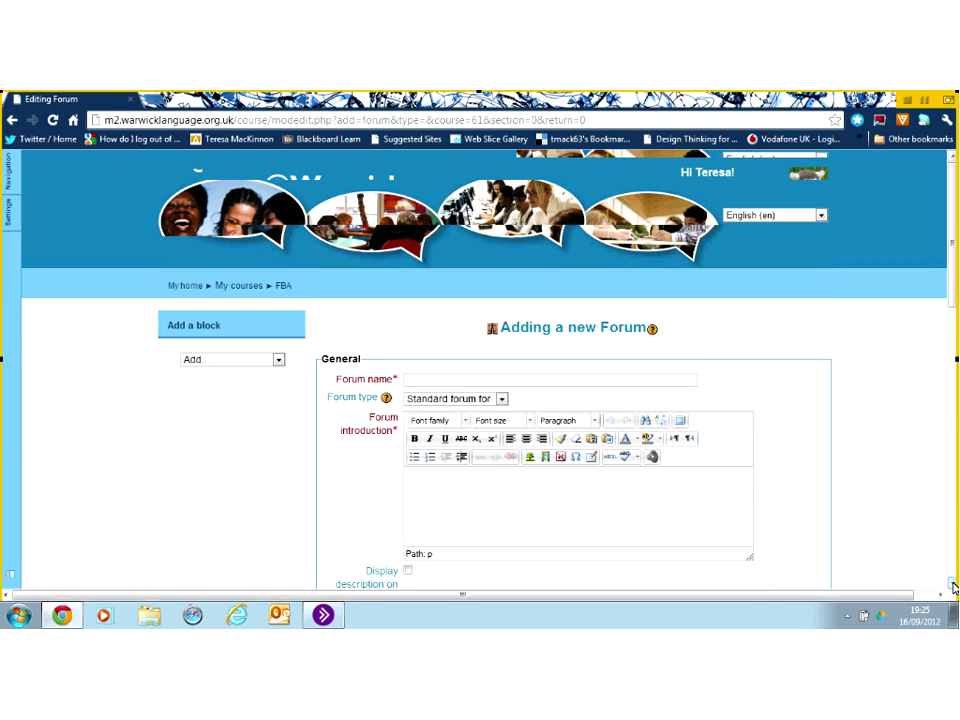
click(953, 588)
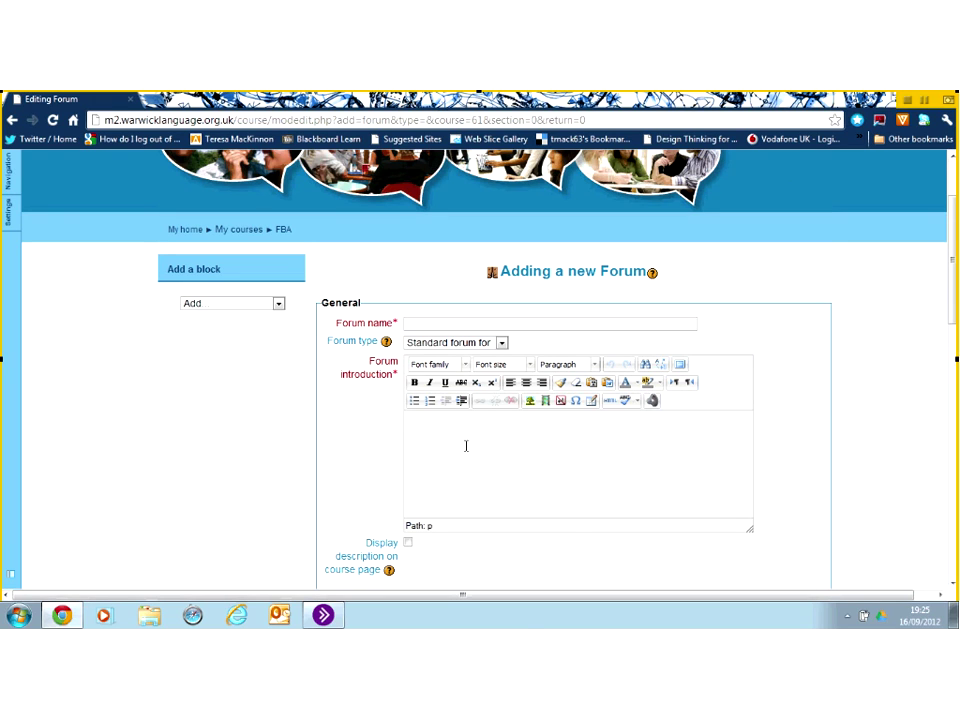
click(386, 342)
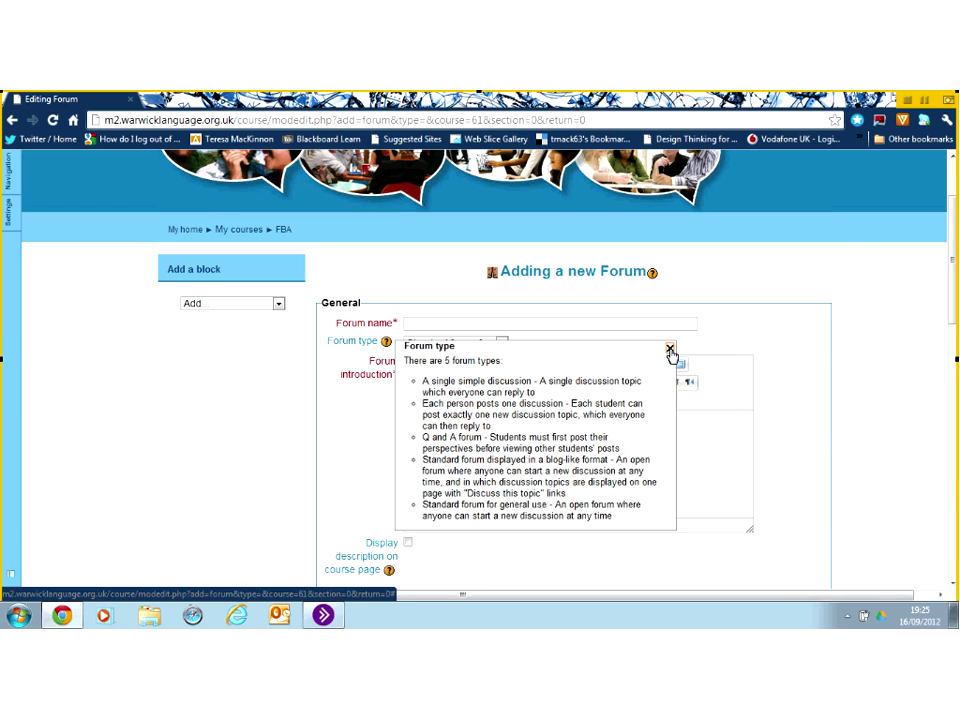
click(669, 349)
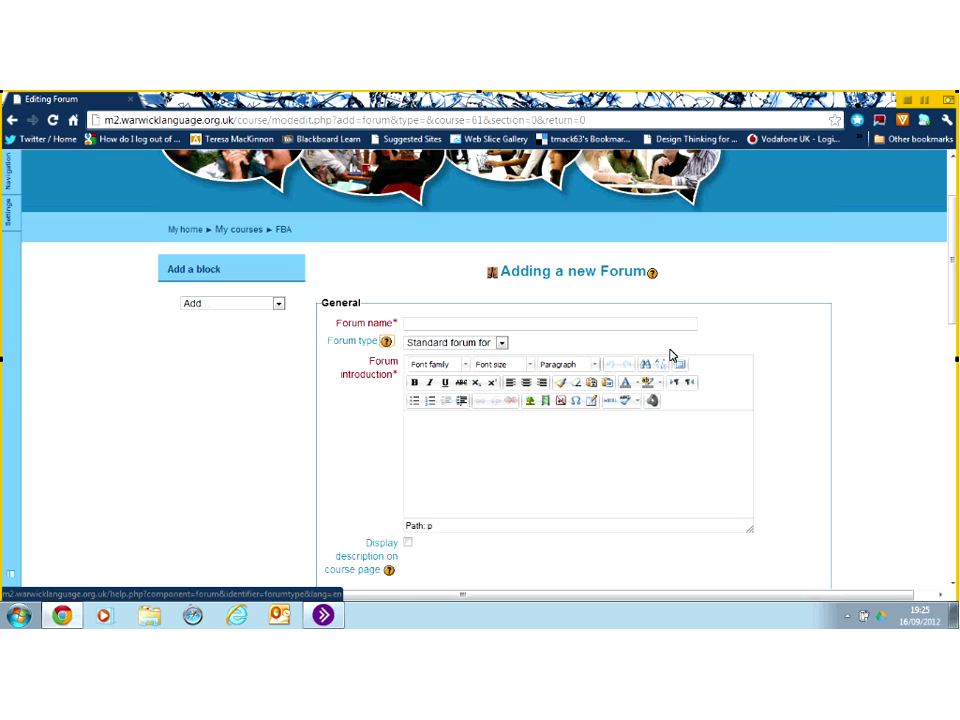
Step: Name the forum "demo" and enter "let's exchange ideas" as its introduction
click(521, 326)
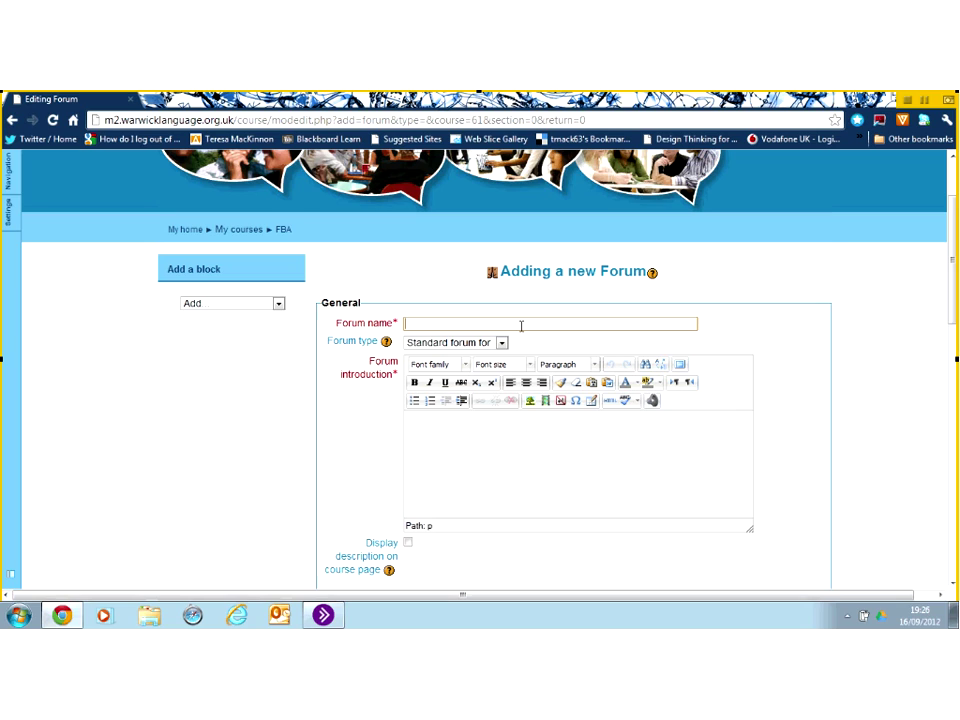
text(demo)
click(470, 444)
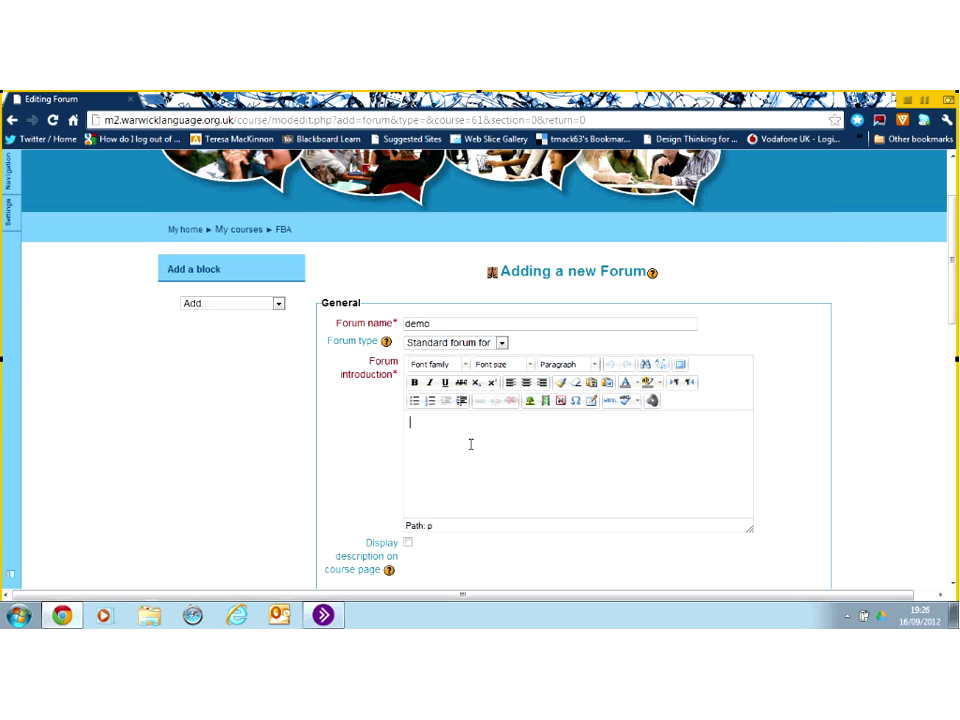
text(let's exchange ideas)
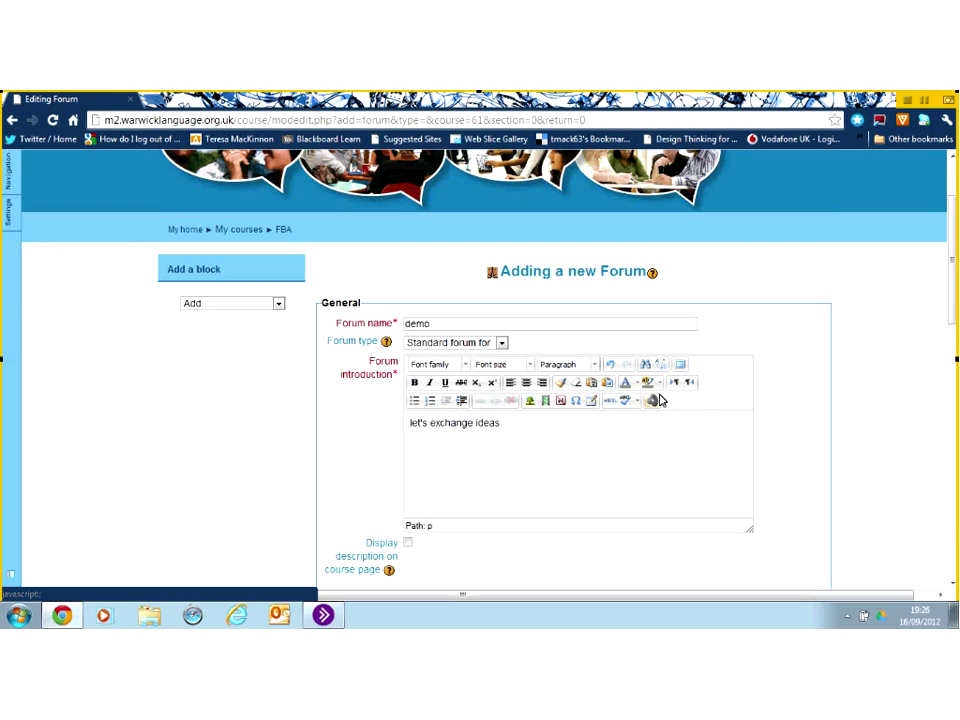
click(652, 401)
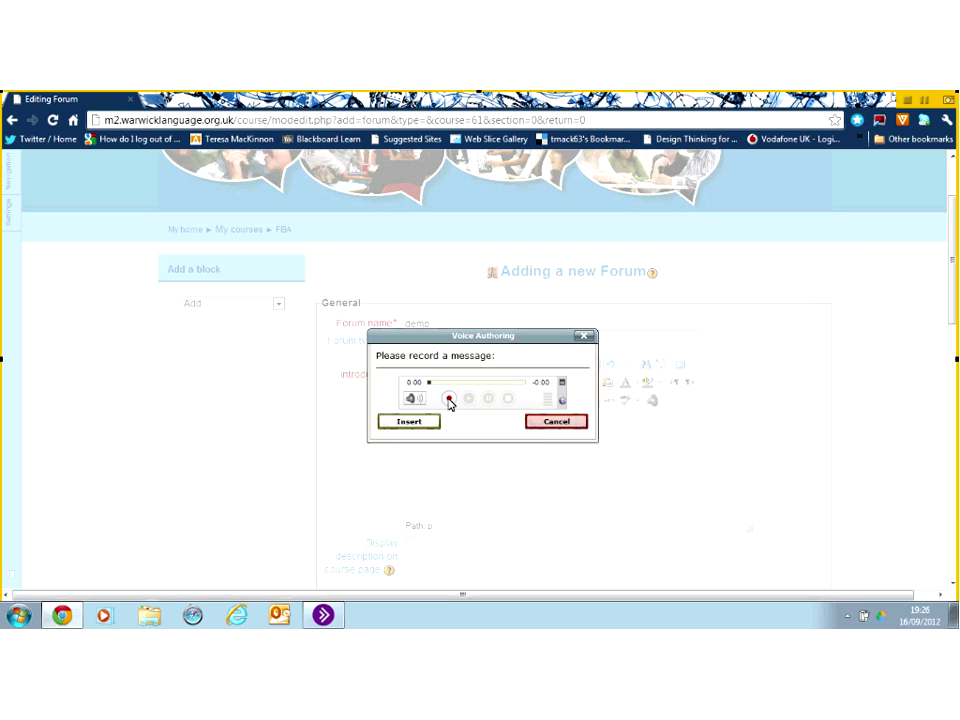
click(449, 400)
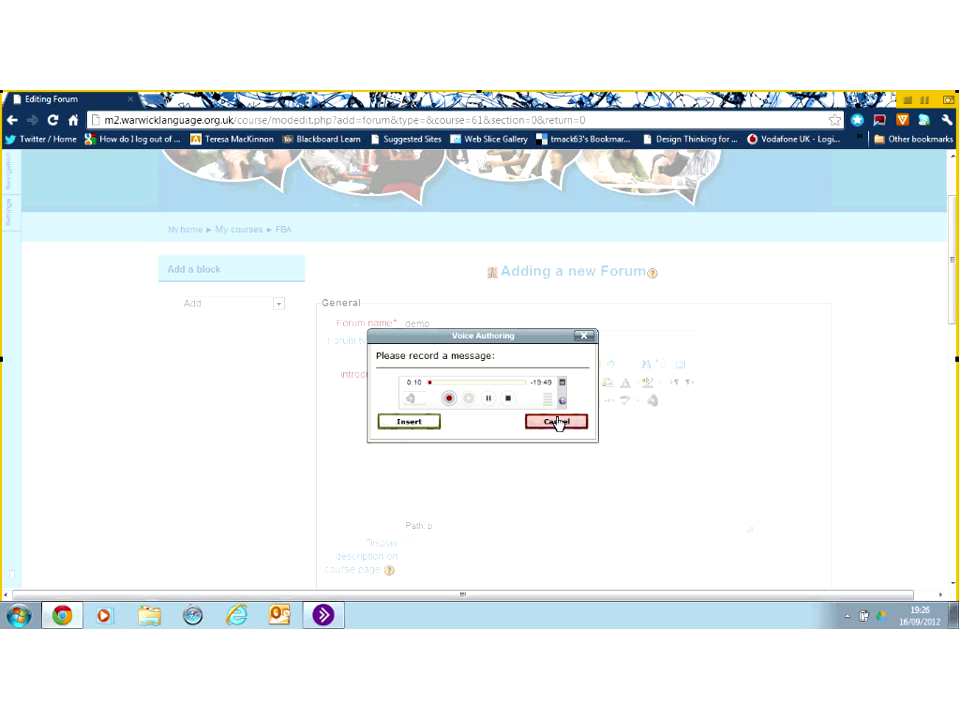
click(557, 421)
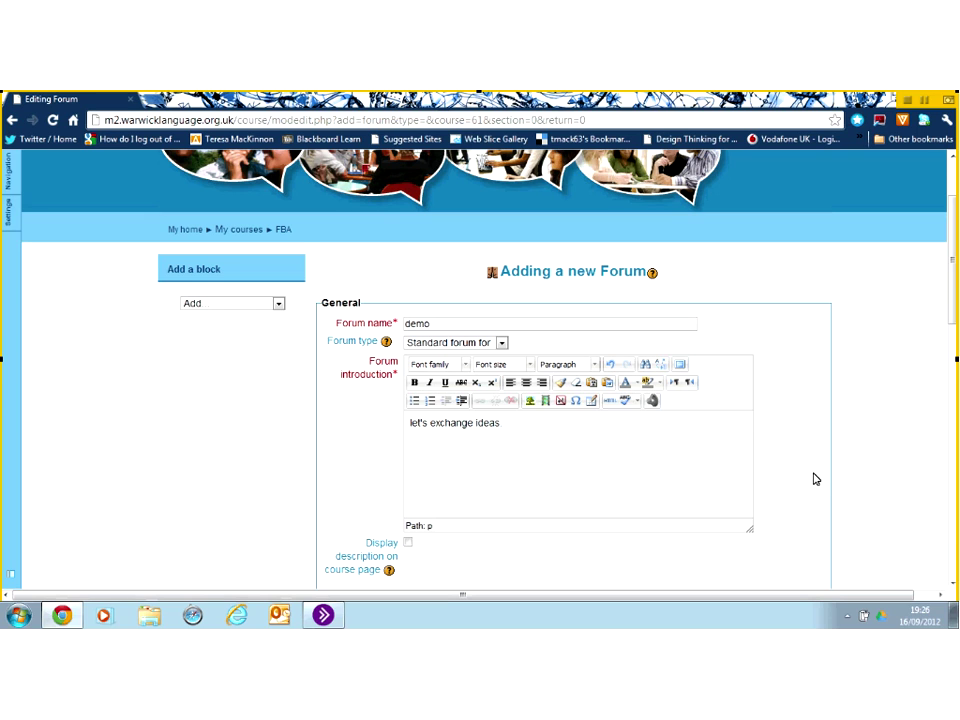
Step: Review the subscription mode options and the remaining forum settings, and save and display the new forum
click(953, 583)
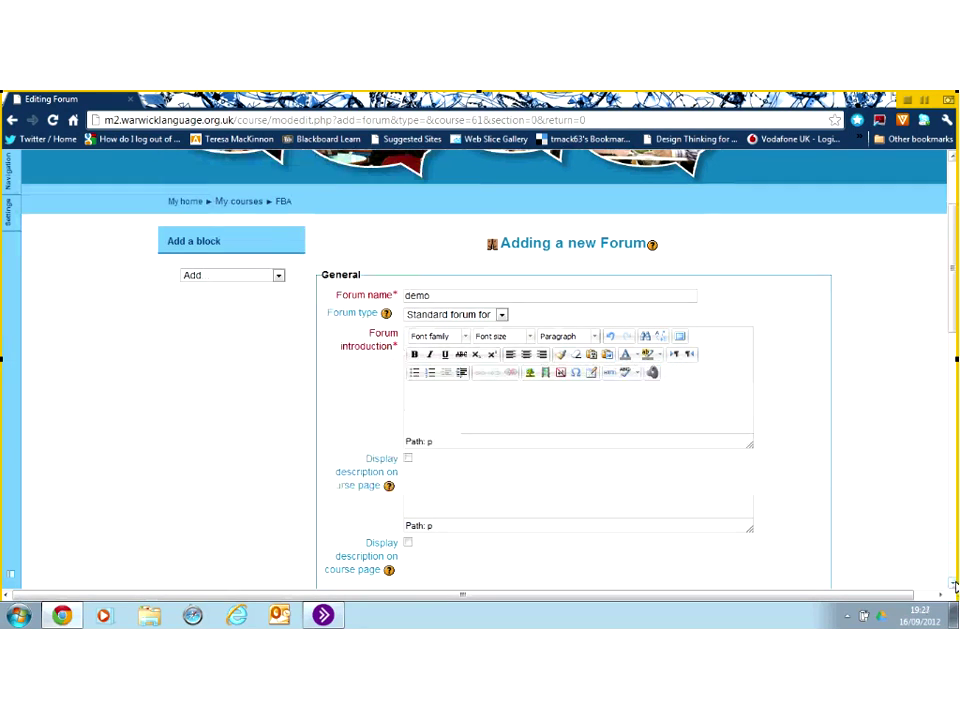
click(953, 583)
scroll(953, 583, down, 3)
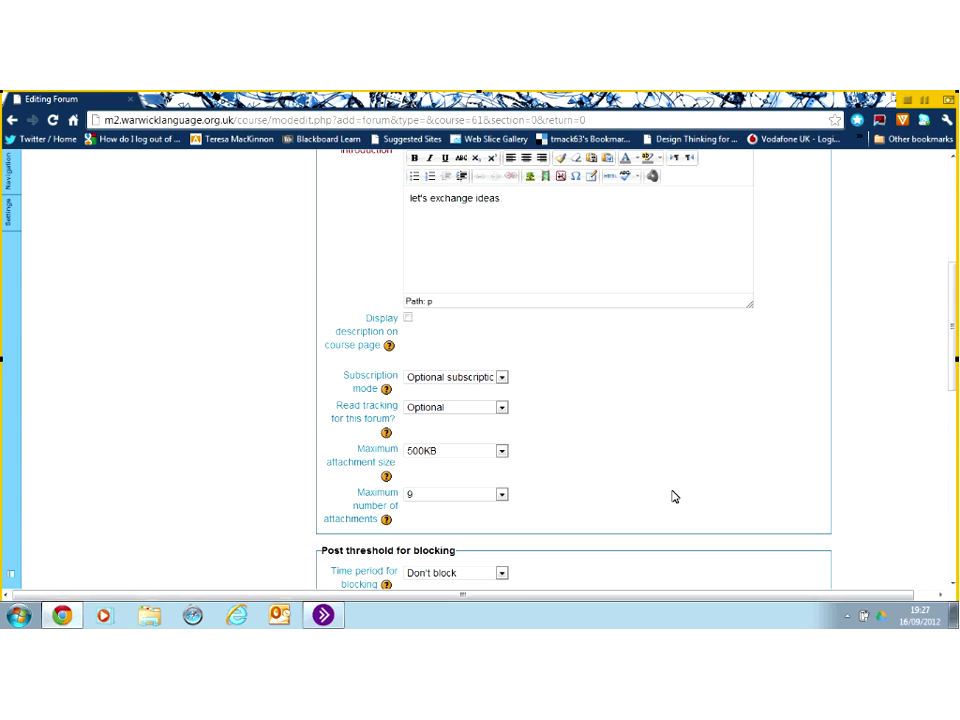
click(502, 378)
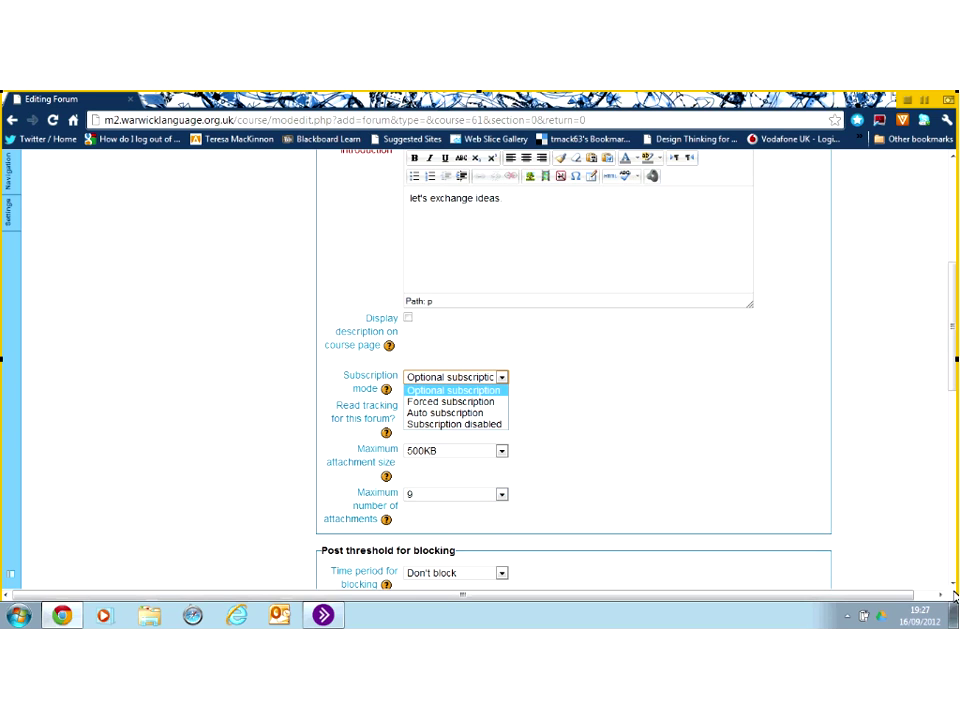
scroll(953, 587, down, 3)
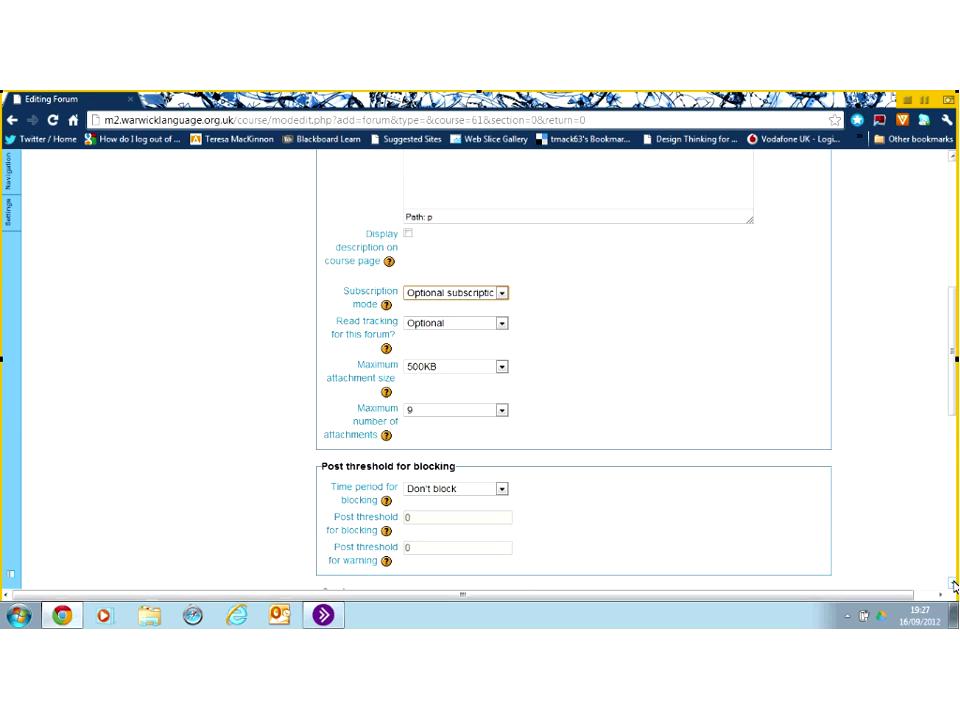
scroll(953, 587, down, 3)
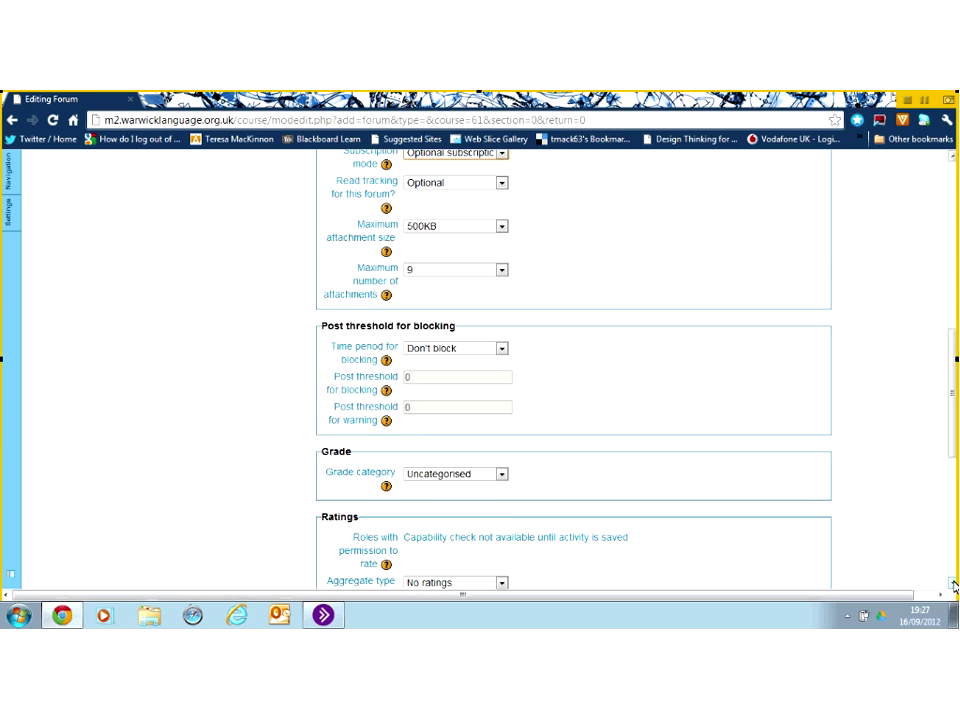
scroll(953, 587, down, 7)
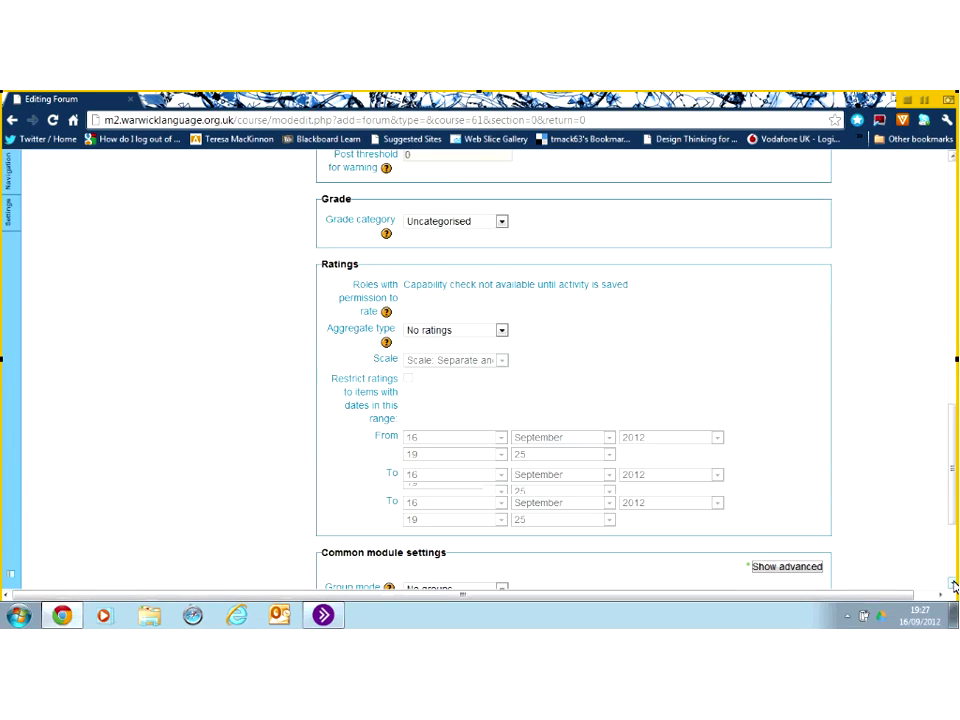
scroll(953, 587, down, 4)
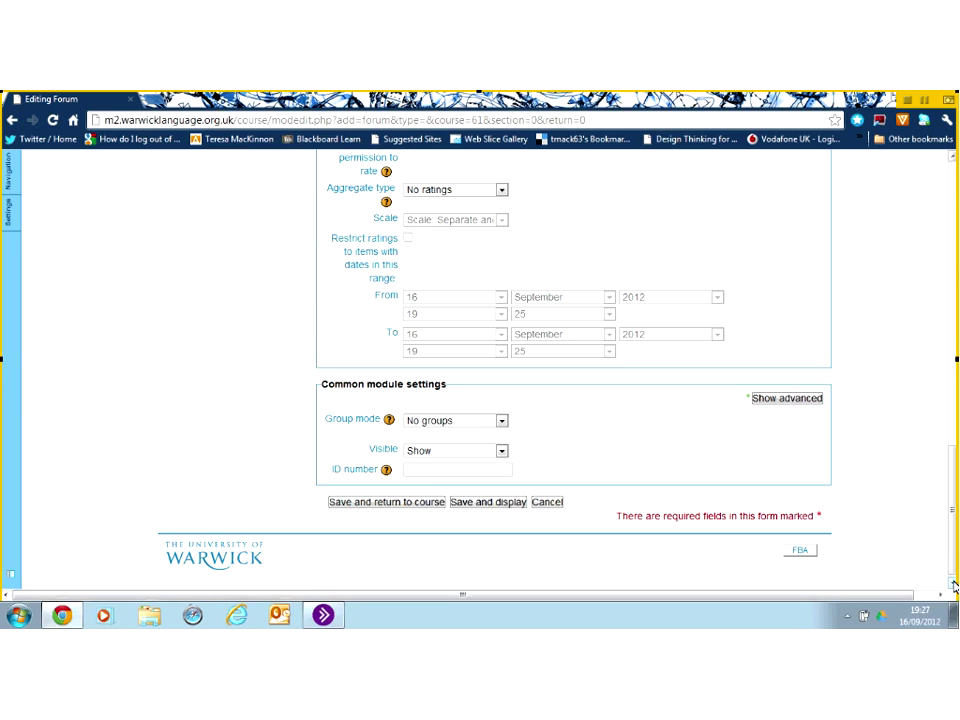
click(475, 503)
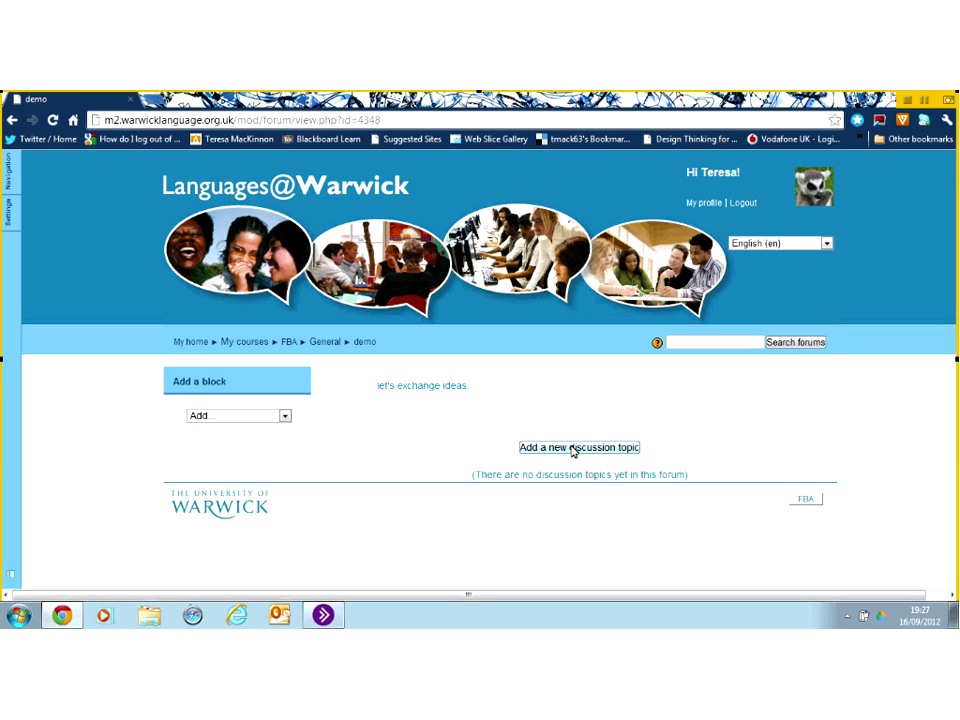
Step: Return to the FBA course page and turn editing off
click(288, 345)
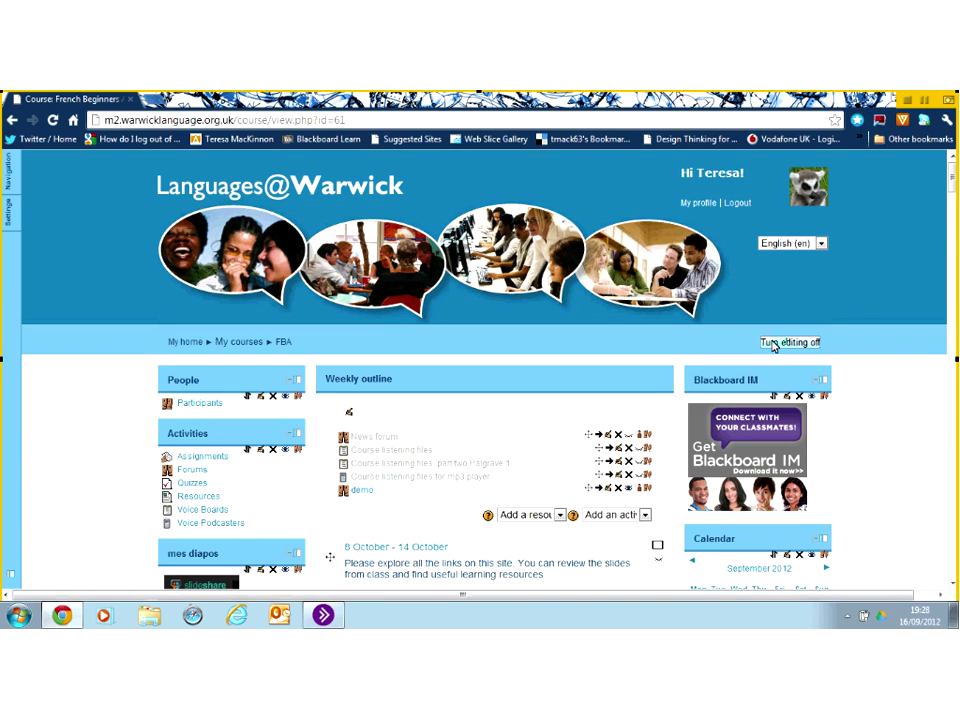
click(773, 343)
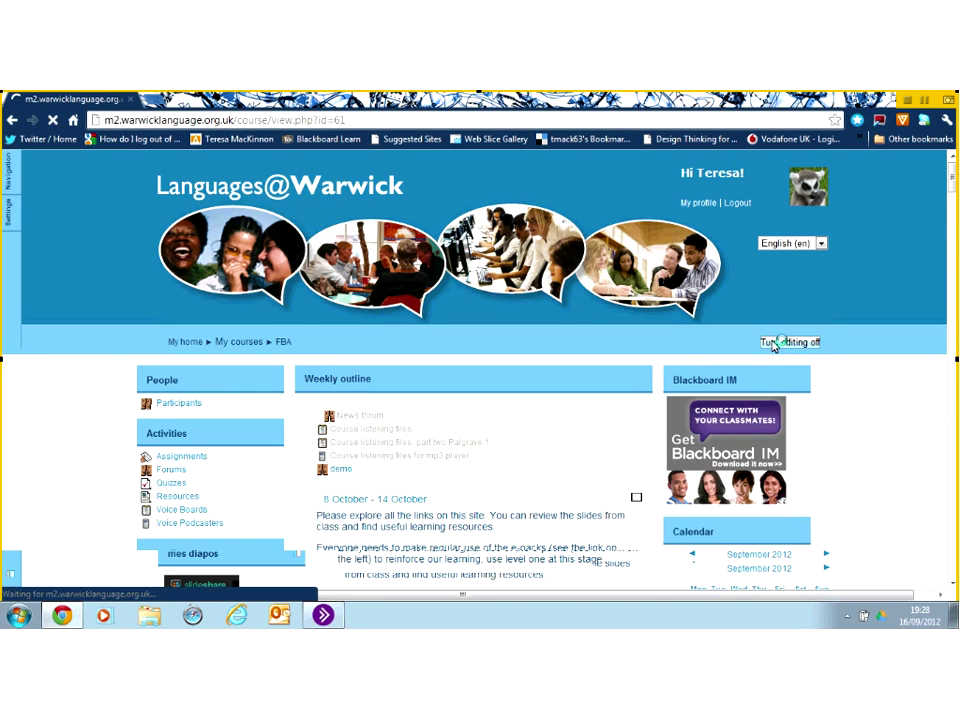
Step: Open the demo forum and start a new discussion topic, placing the cursor in its message body
click(362, 471)
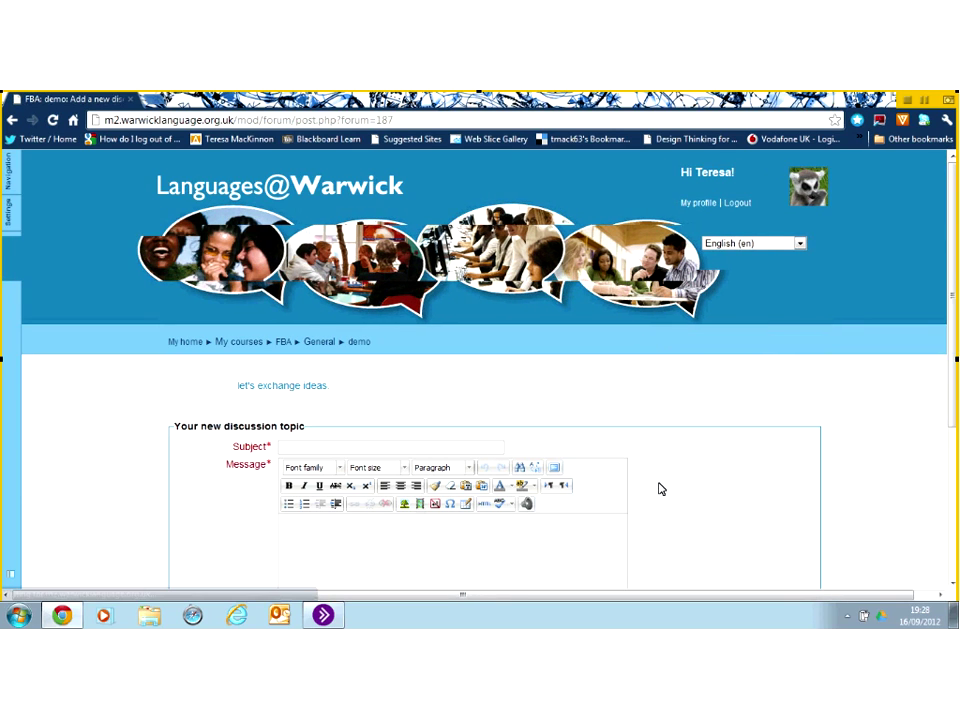
scroll(660, 488, down, 1)
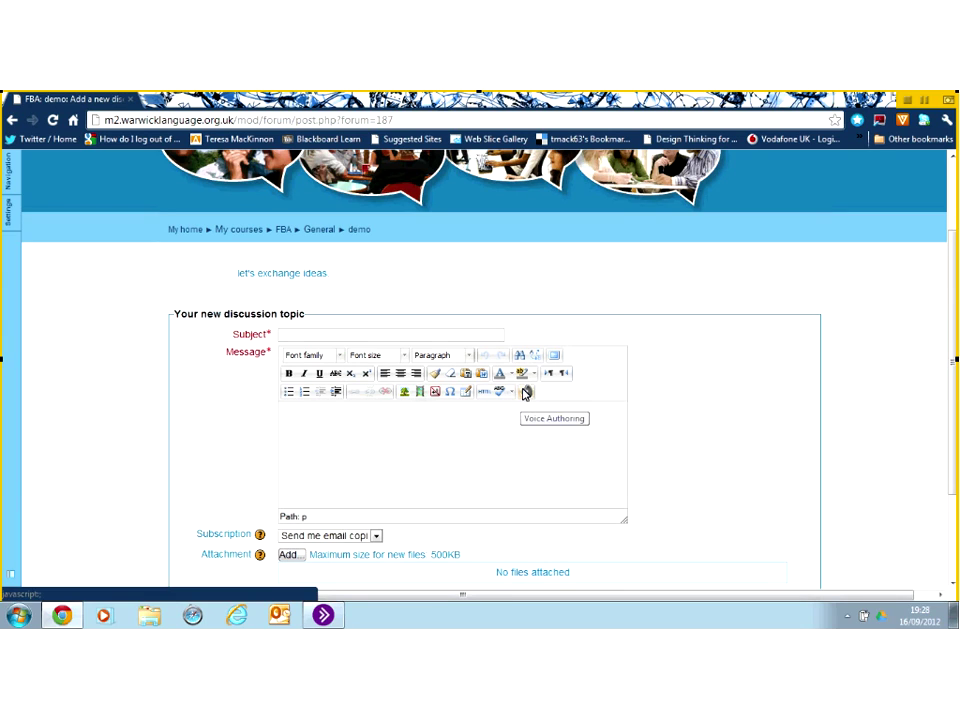
click(403, 409)
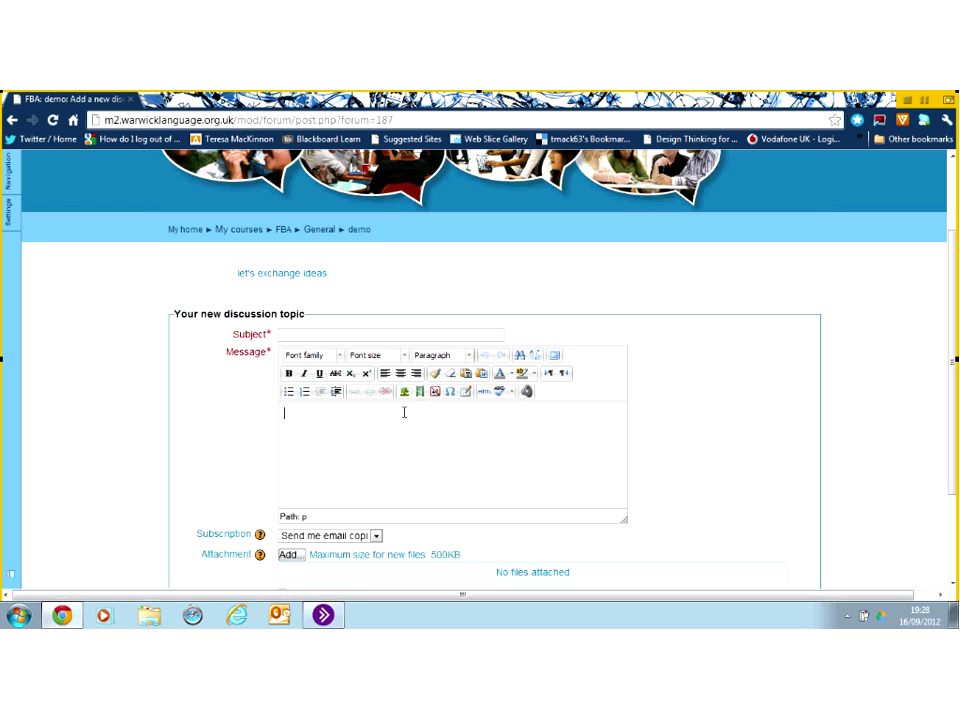